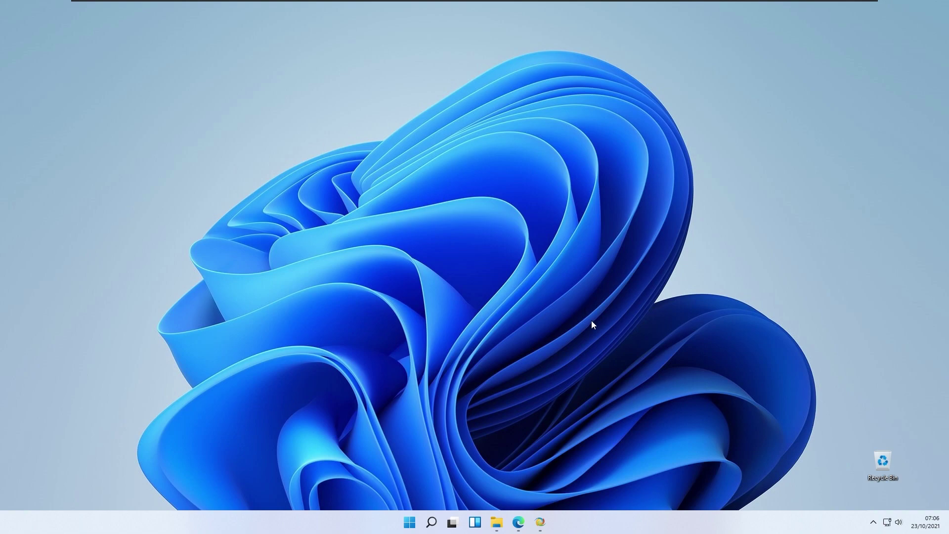
# Minimize the browser and expand the desktop right-click menu to the classic full menu via Show more options
pyautogui.click(517, 520)
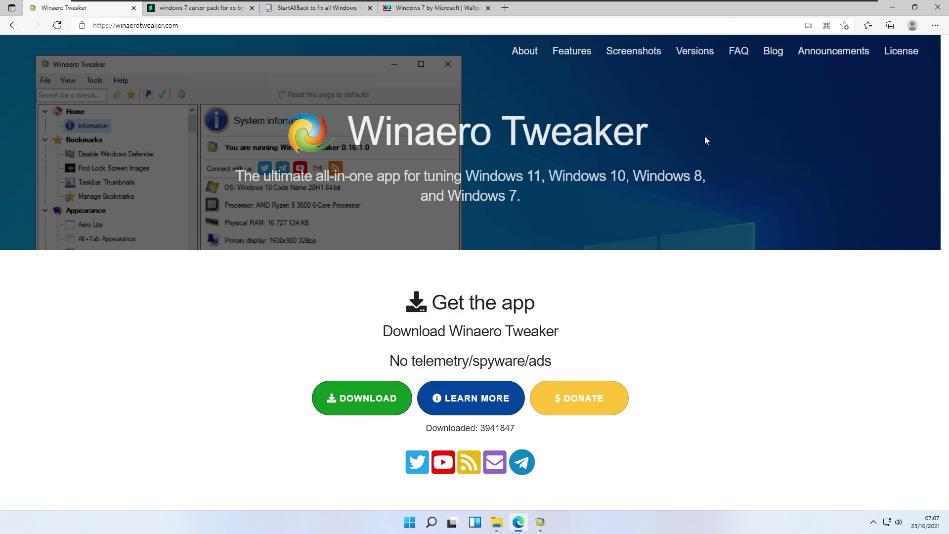
pyautogui.click(890, 9)
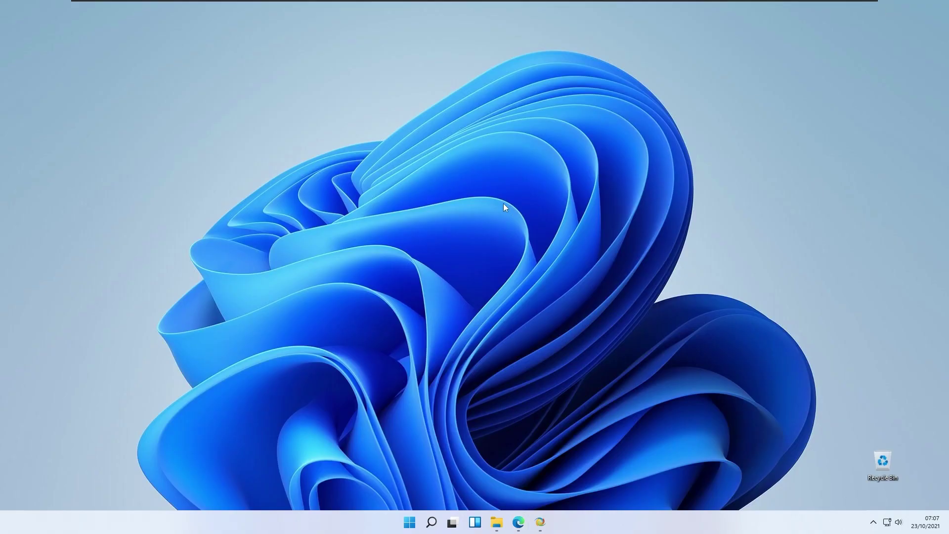
pyautogui.rightClick(289, 170)
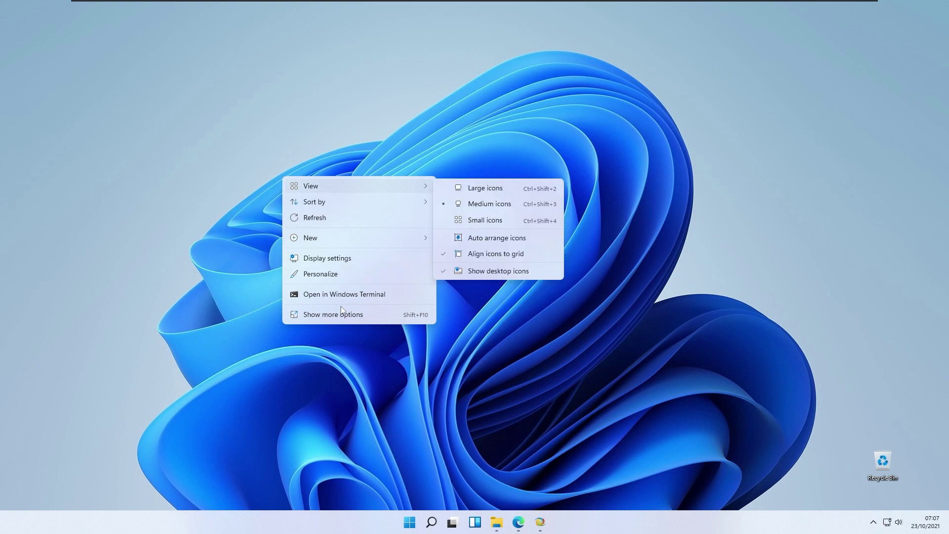
pyautogui.click(311, 315)
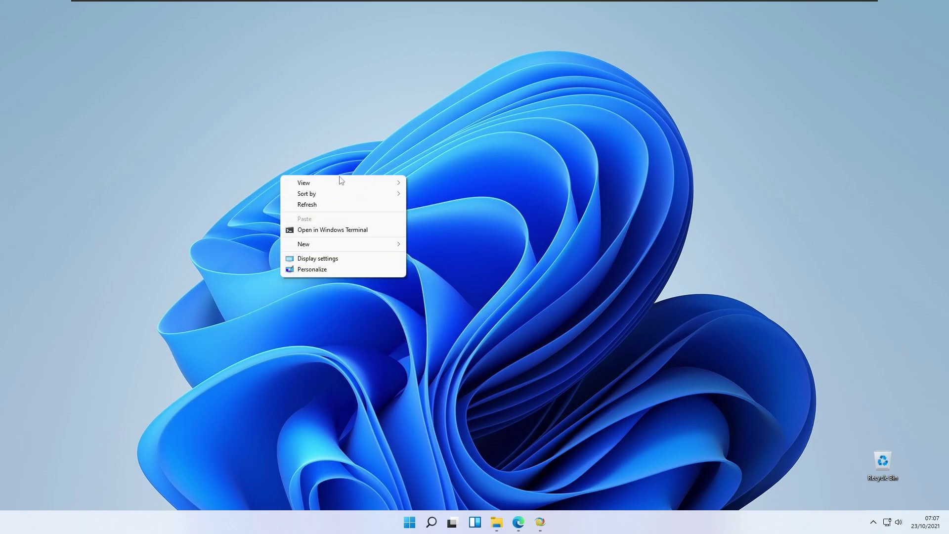
# In Winaero Tweaker's Windows 11 > Classic Full Context Menus, enable the option and restart Explorer
pyautogui.click(371, 147)
pyautogui.click(542, 526)
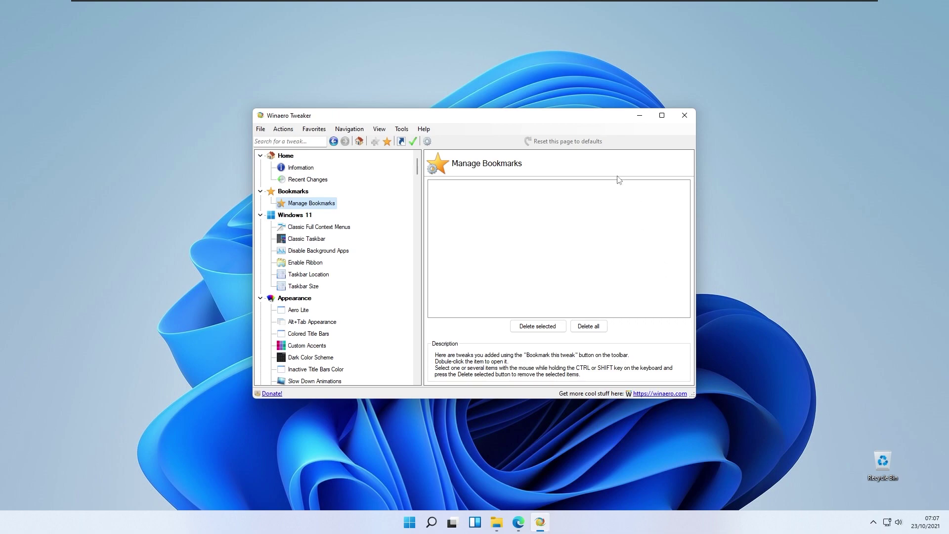
pyautogui.click(294, 216)
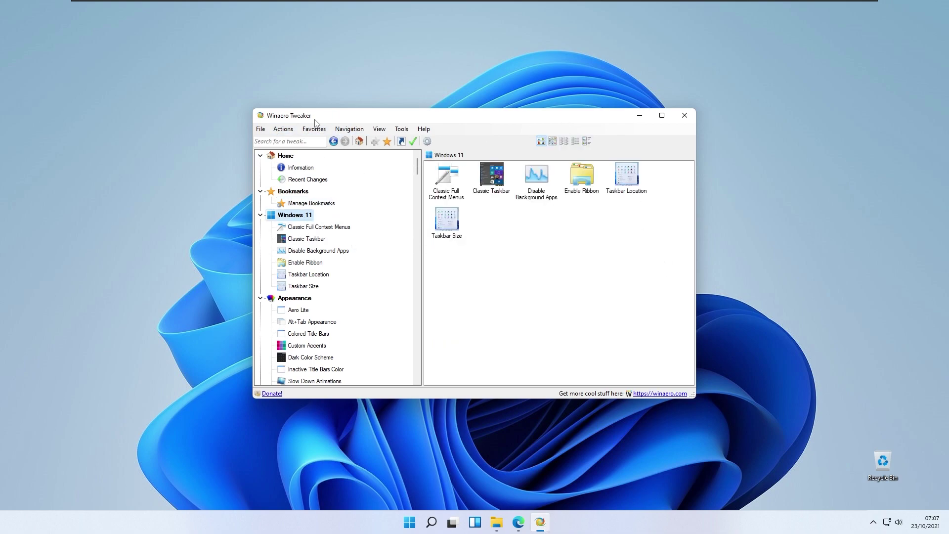
pyautogui.click(300, 229)
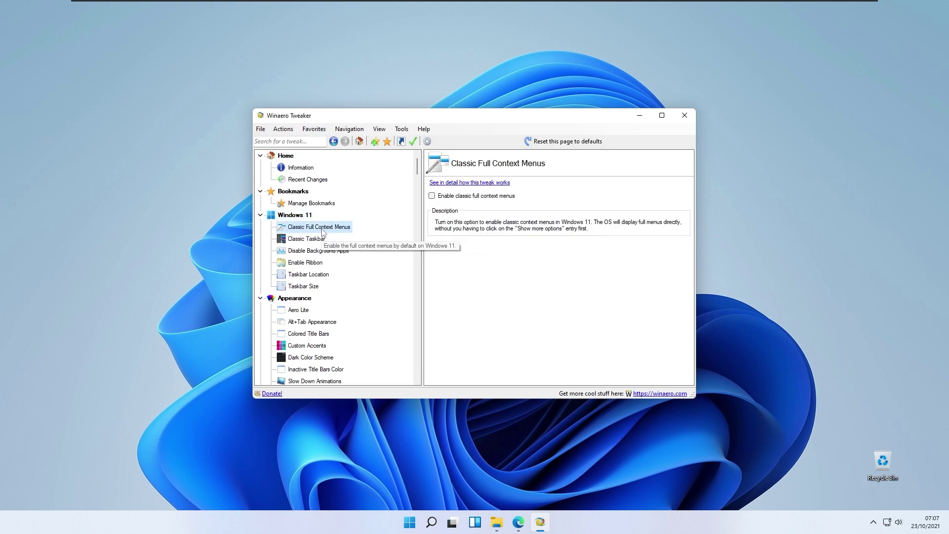
pyautogui.click(431, 197)
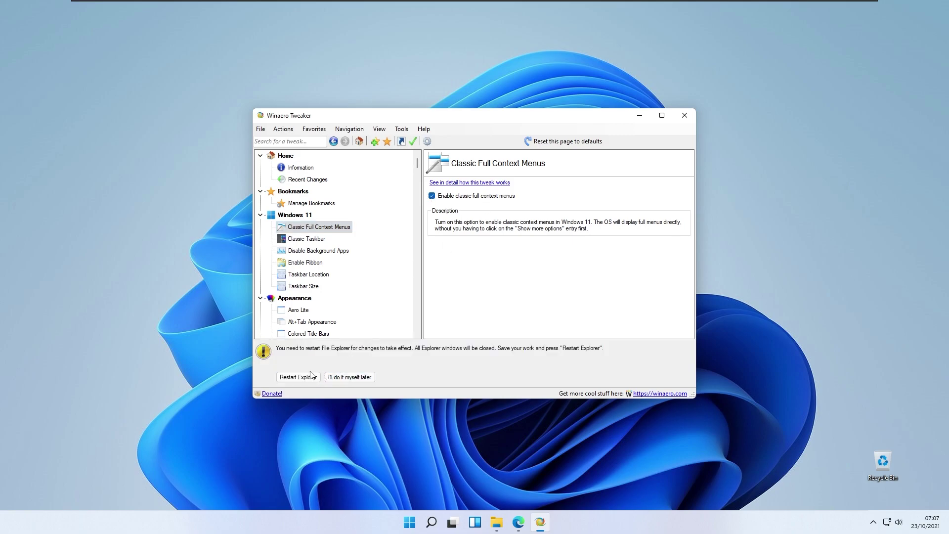
pyautogui.click(311, 376)
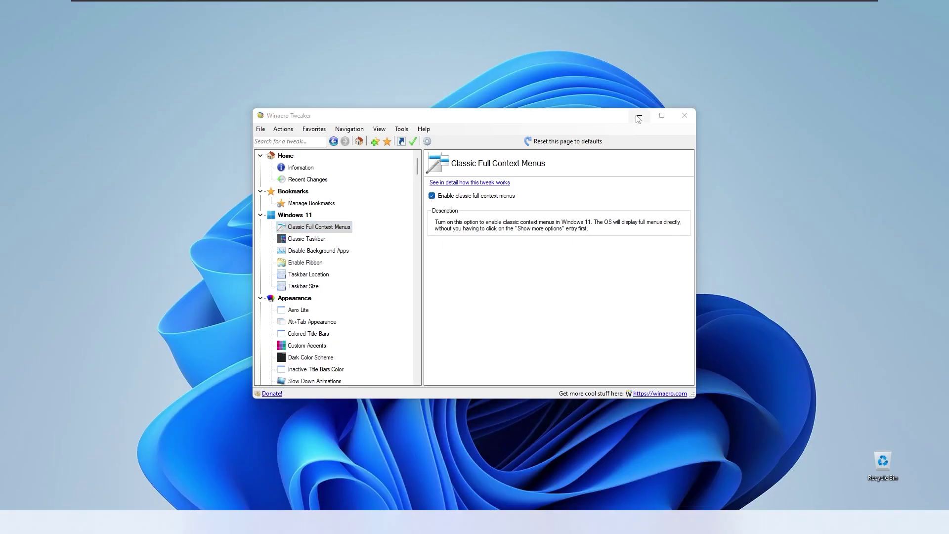
# Verify the desktop right-click menu now opens in full classic form, then return to Winaero Tweaker
pyautogui.click(638, 118)
pyautogui.rightClick(312, 200)
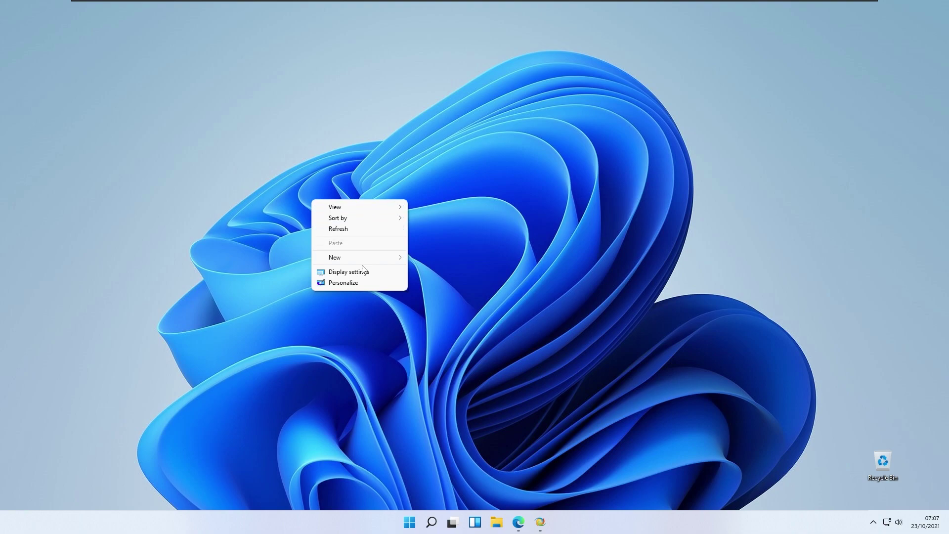
pyautogui.click(381, 159)
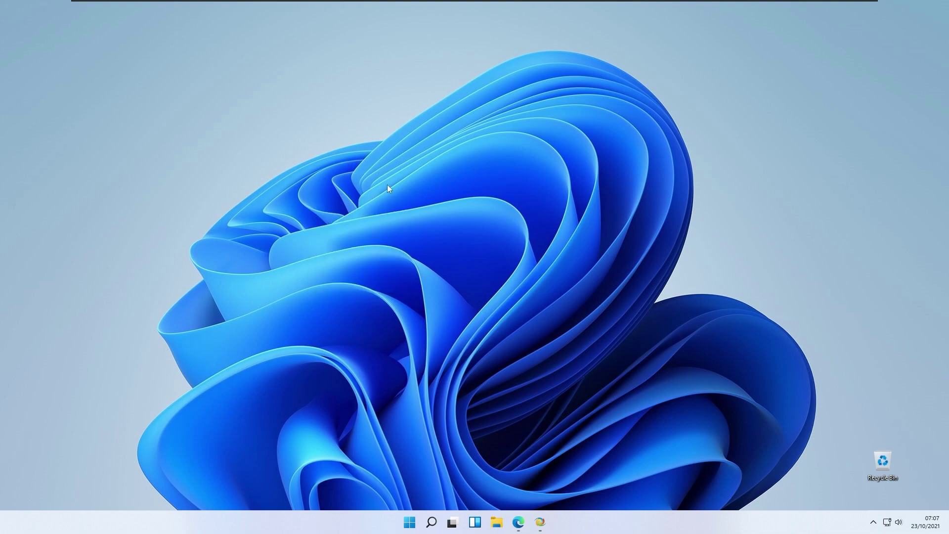
pyautogui.rightClick(385, 176)
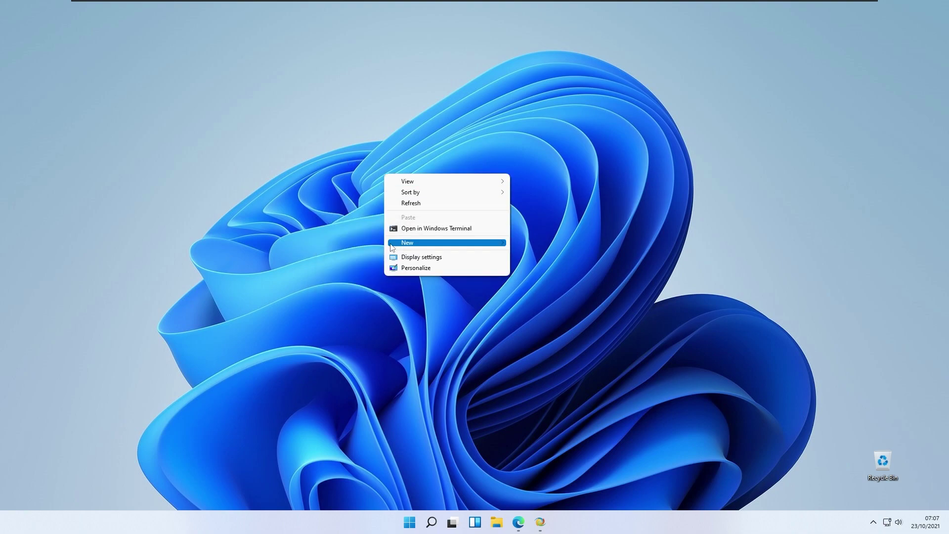
pyautogui.hotkey('alt', 'Tab')
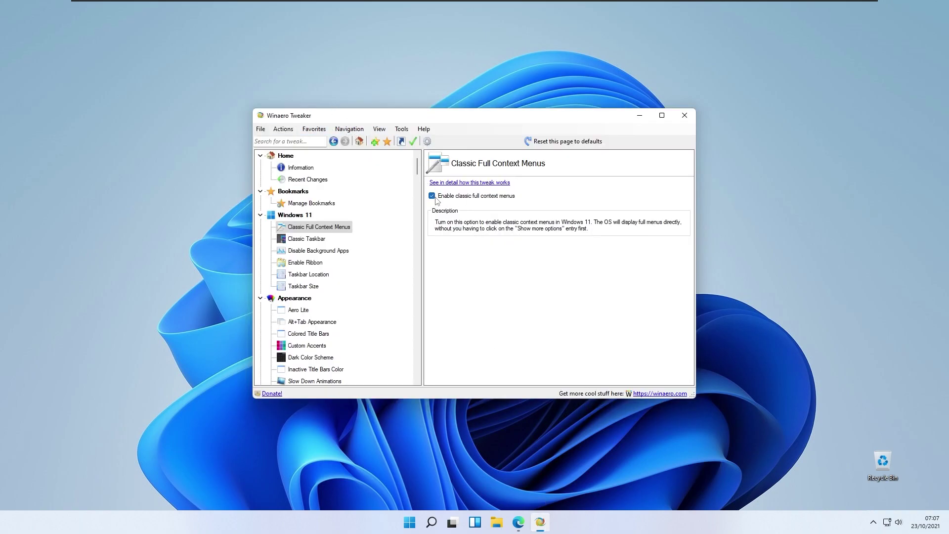
pyautogui.click(685, 116)
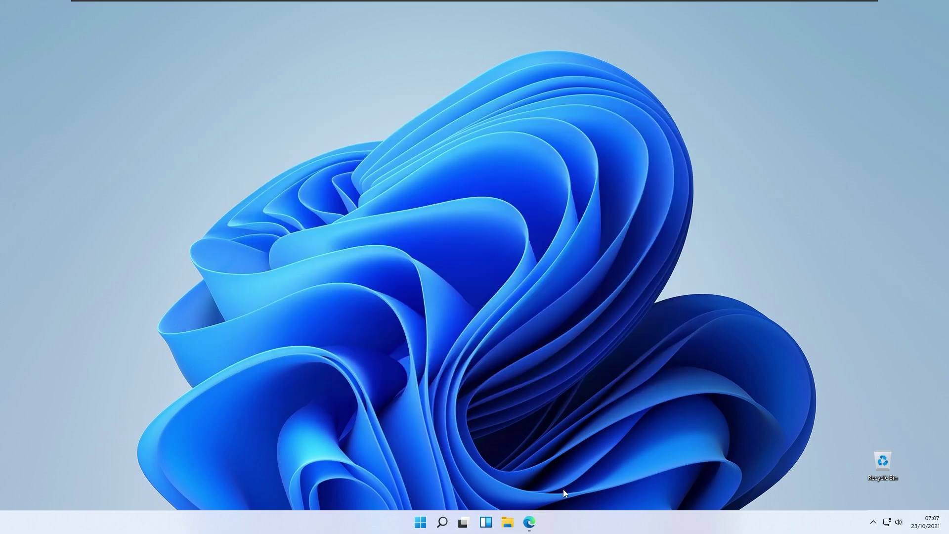
pyautogui.click(535, 514)
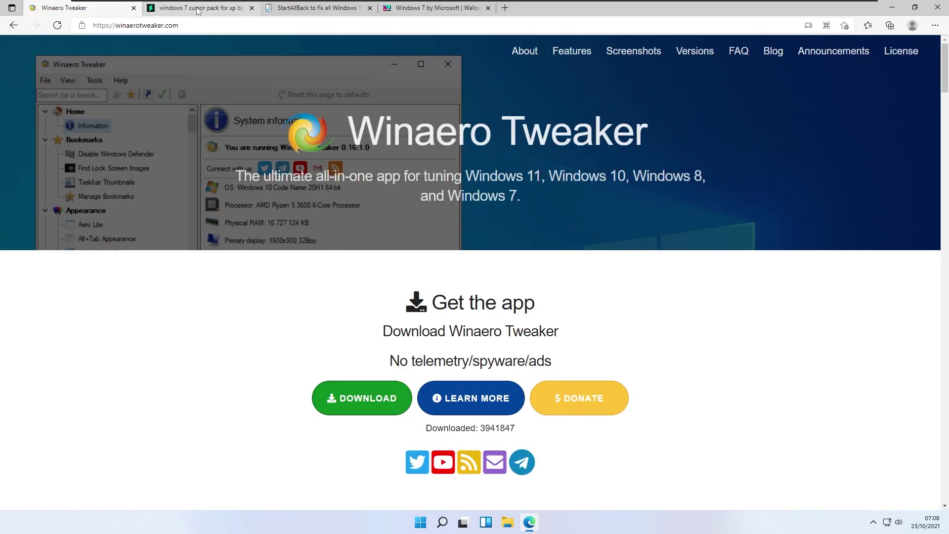
pyautogui.click(204, 11)
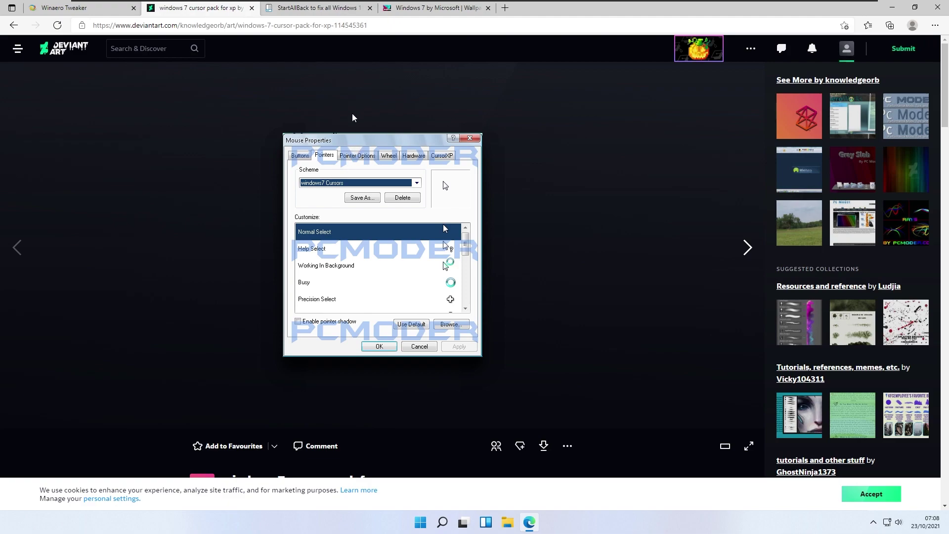
# Open the Downloads > windows_7_cursor_pack > windows vista-7 cursor folder in File Explorer
pyautogui.click(891, 8)
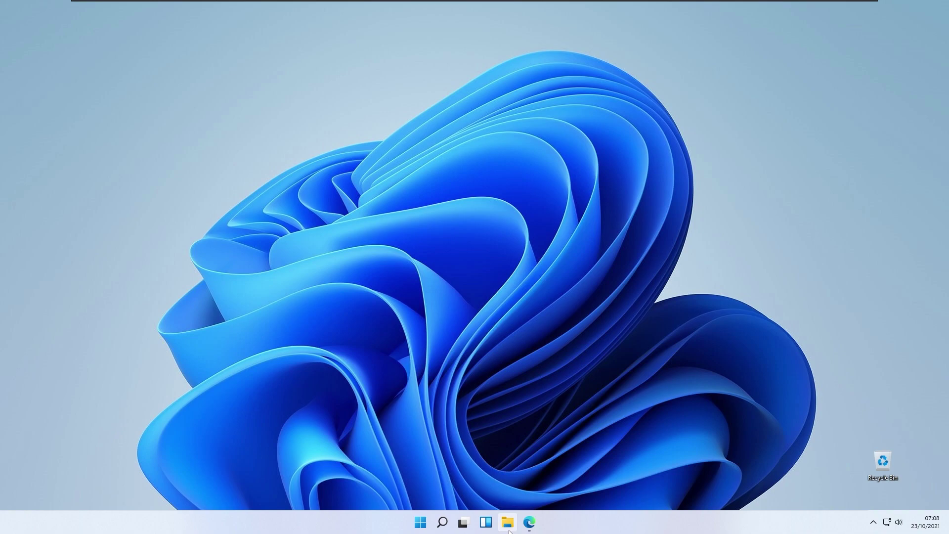
pyautogui.press('super+e')
pyautogui.doubleClick(462, 210)
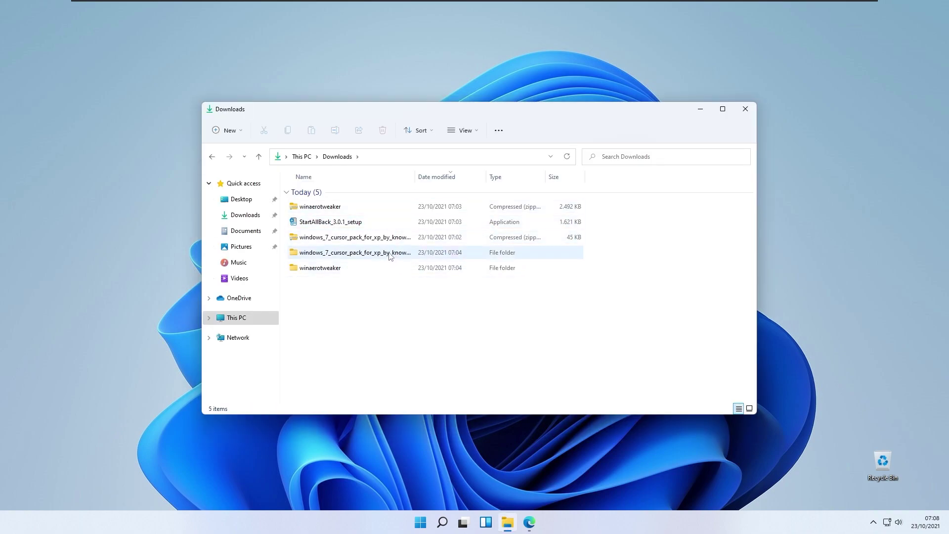
pyautogui.doubleClick(376, 257)
pyautogui.doubleClick(367, 196)
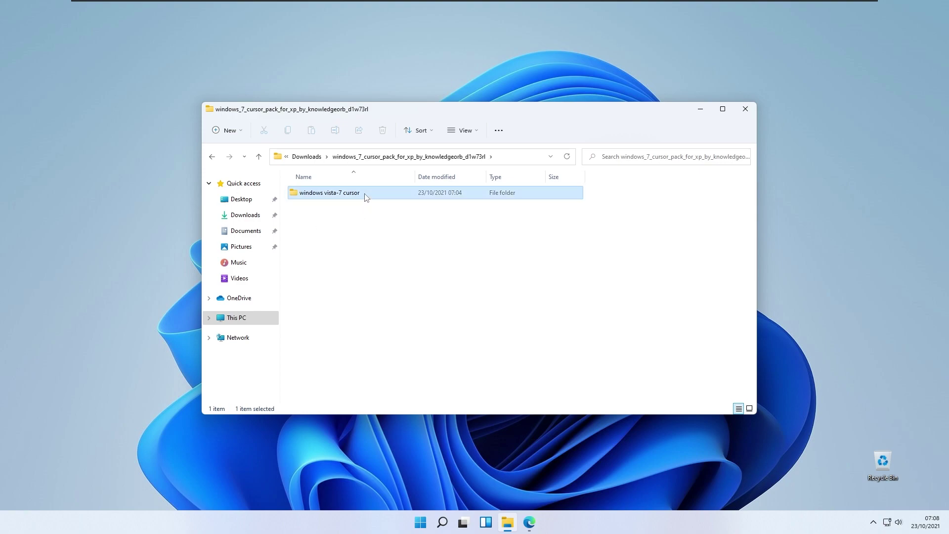
# Install the cursor pack from the Install file, accepting the security and permission prompts
pyautogui.rightClick(332, 198)
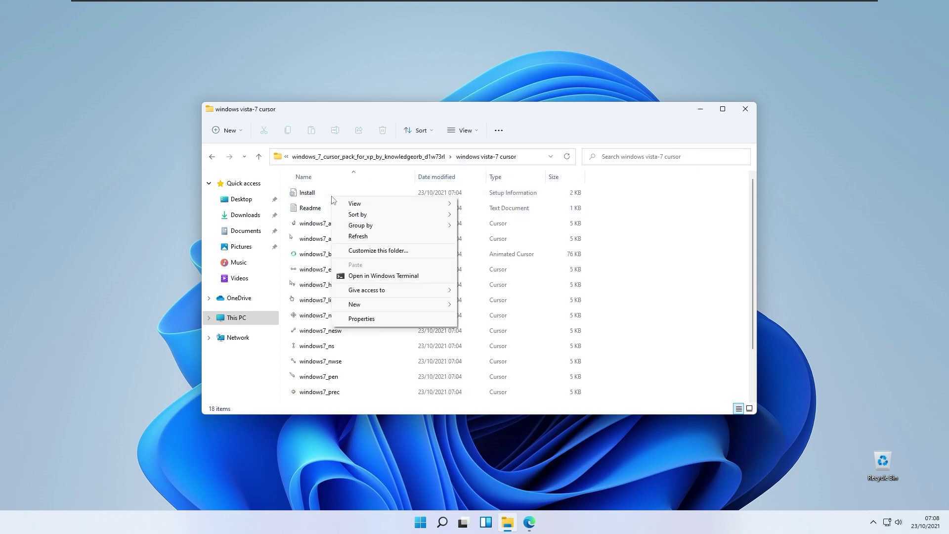
pyautogui.click(330, 197)
pyautogui.rightClick(330, 196)
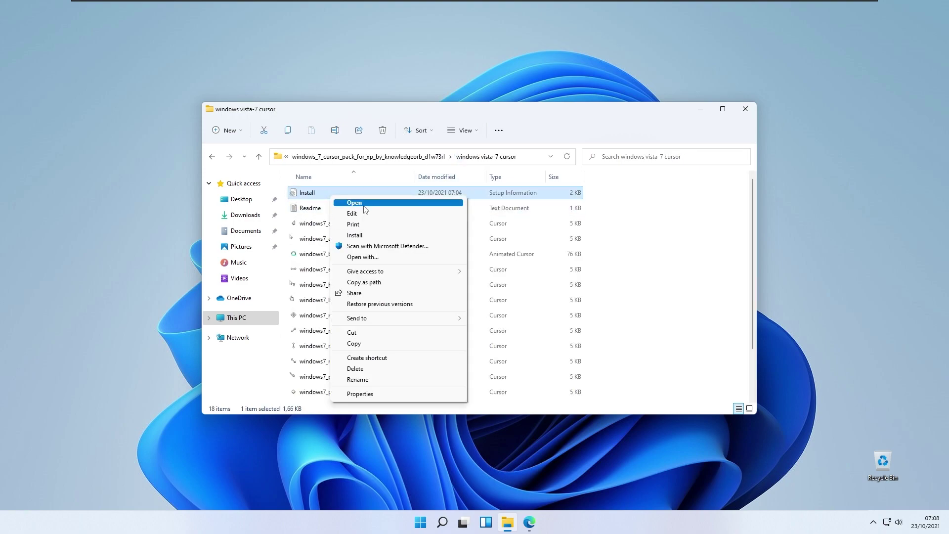
pyautogui.click(371, 236)
pyautogui.click(509, 270)
pyautogui.click(423, 332)
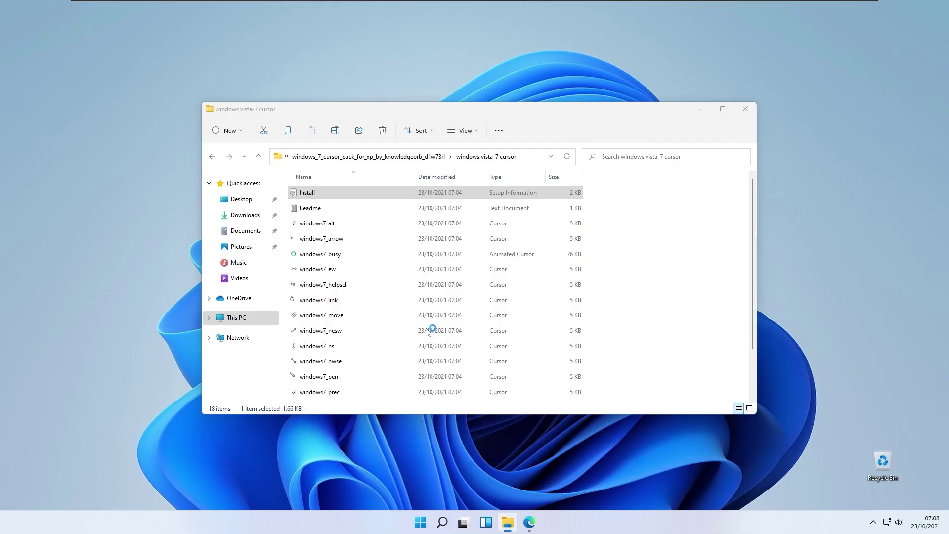
pyautogui.click(700, 111)
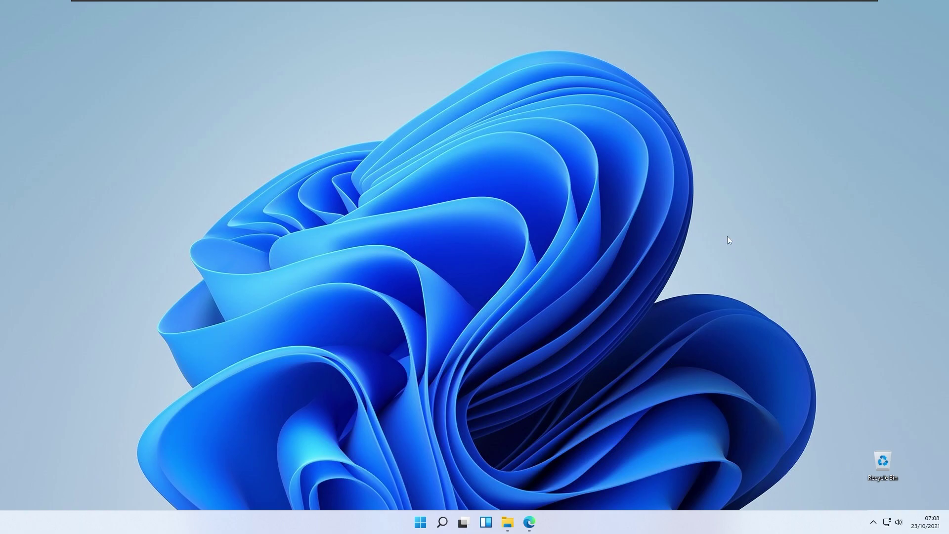
# Search Start for 'cursor' and set the pointer scheme to windows7 Cursors, applying and saving it
pyautogui.click(419, 524)
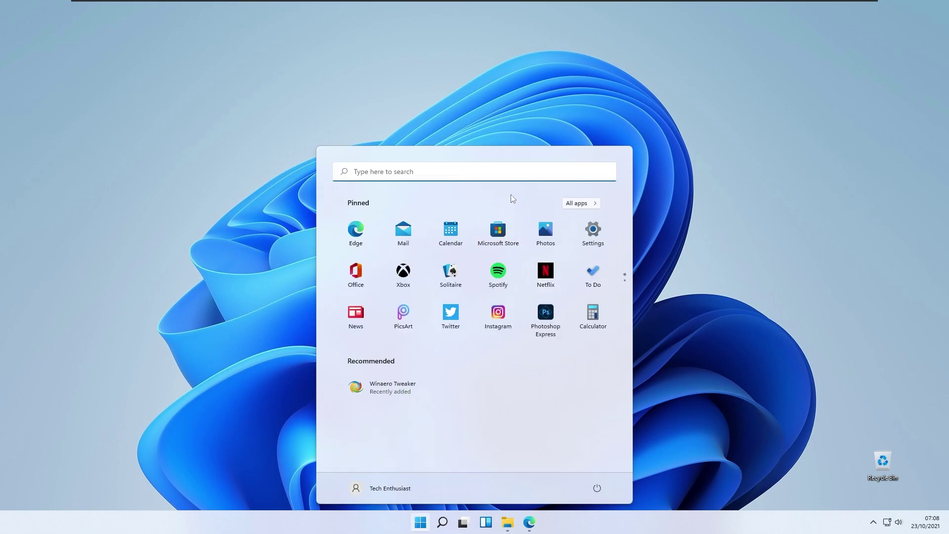
pyautogui.write('curs')
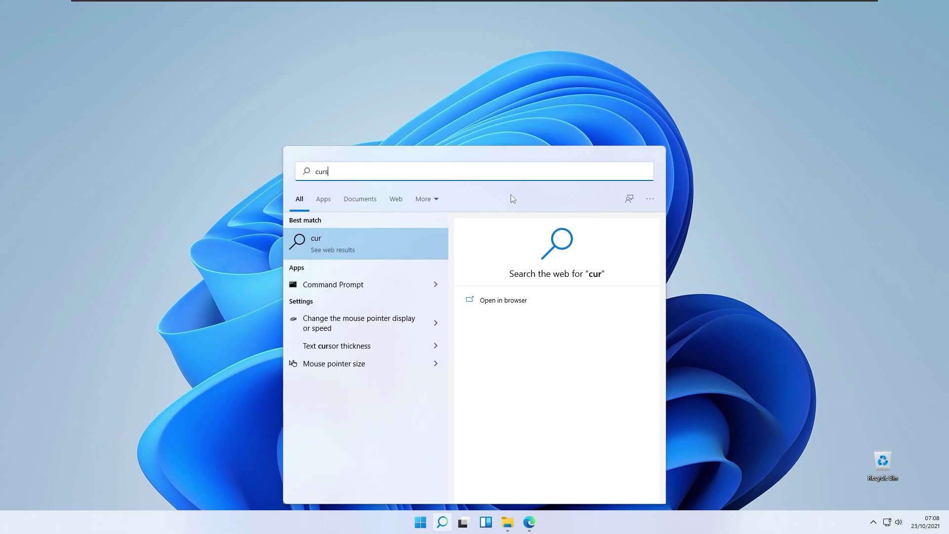
pyautogui.write('or')
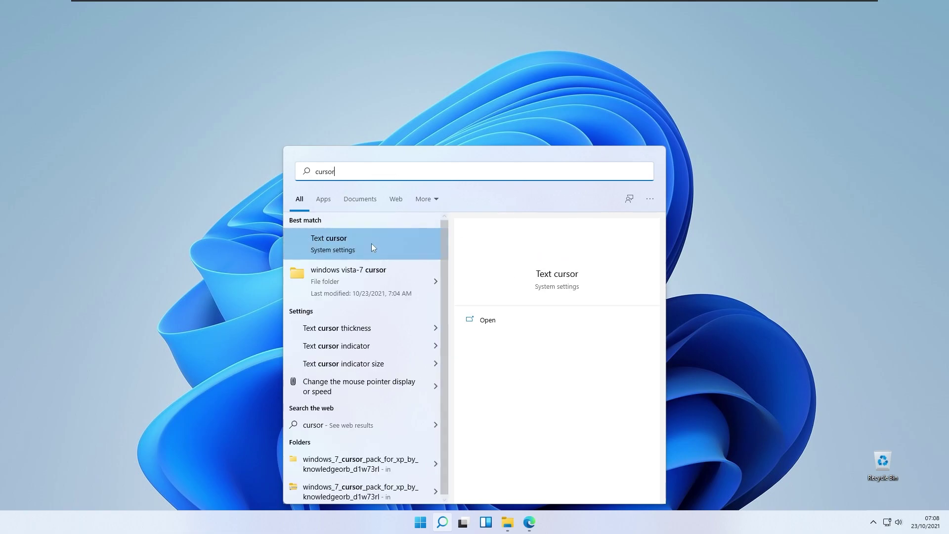
pyautogui.click(362, 386)
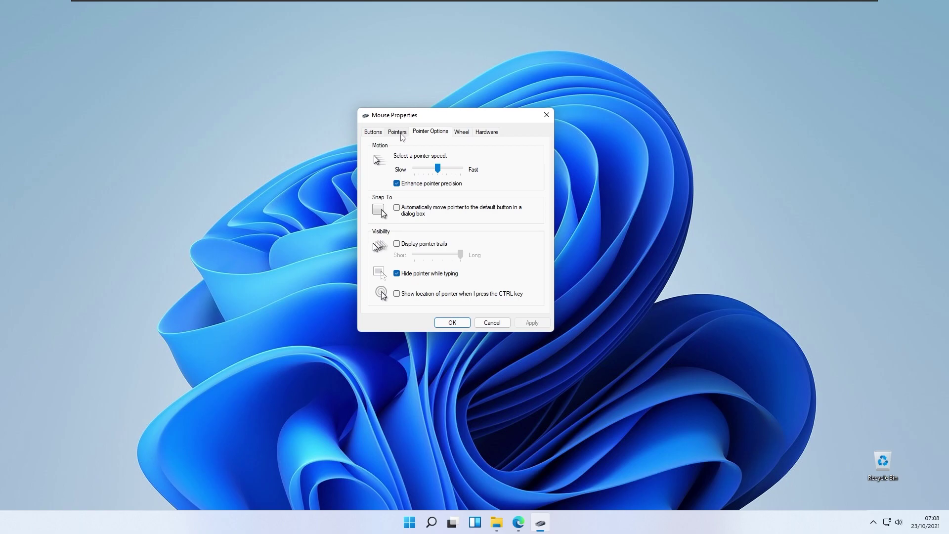
pyautogui.click(398, 133)
pyautogui.click(446, 157)
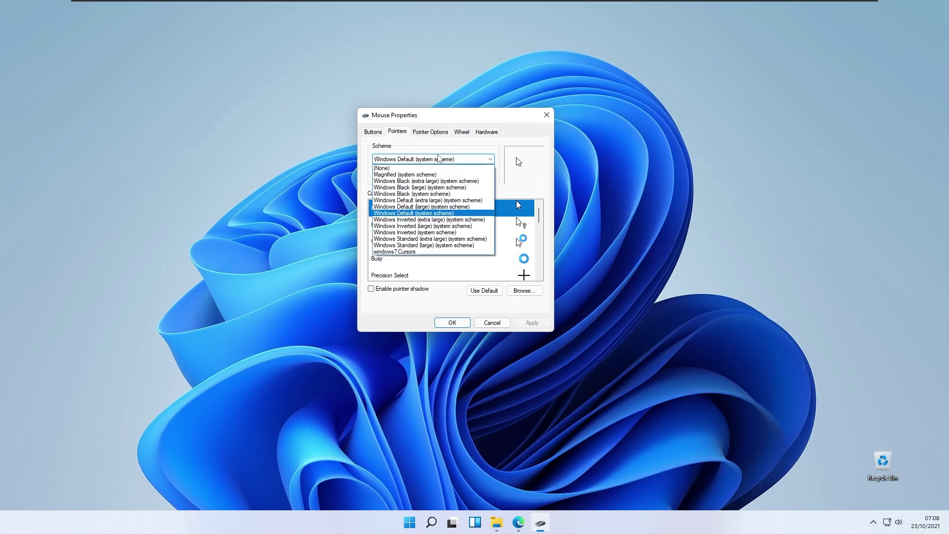
pyautogui.click(403, 255)
pyautogui.click(532, 321)
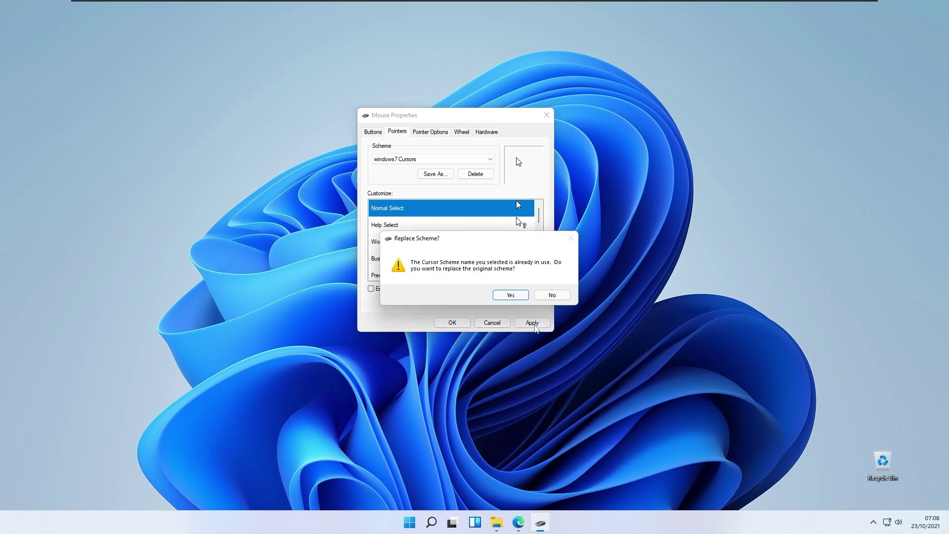
pyautogui.click(514, 297)
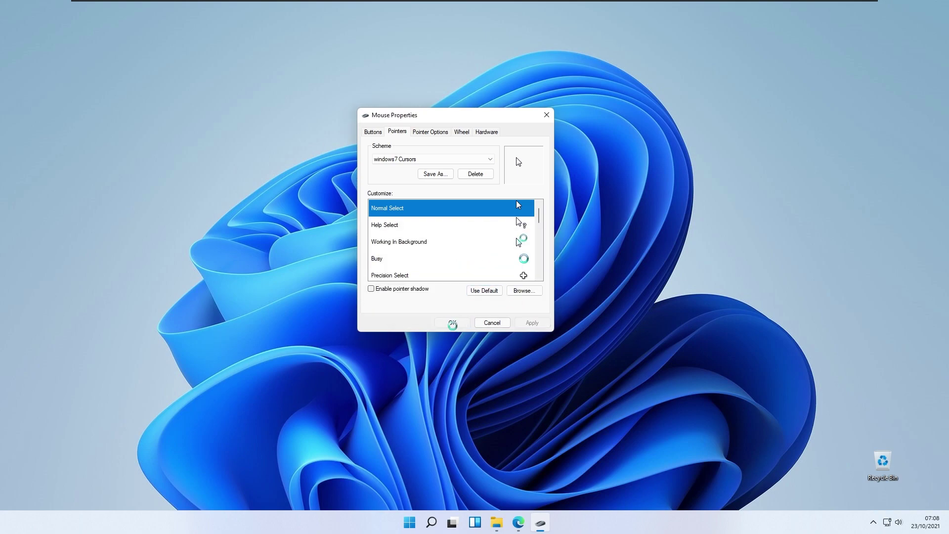
pyautogui.click(451, 323)
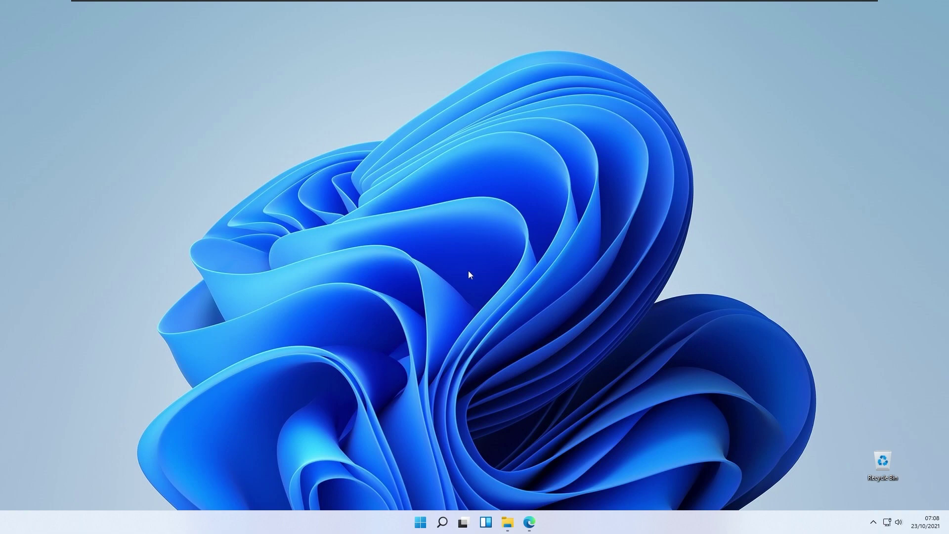
# Download StartAllBack 3.0.1 from its website in Edge and install it for everyone
pyautogui.click(529, 519)
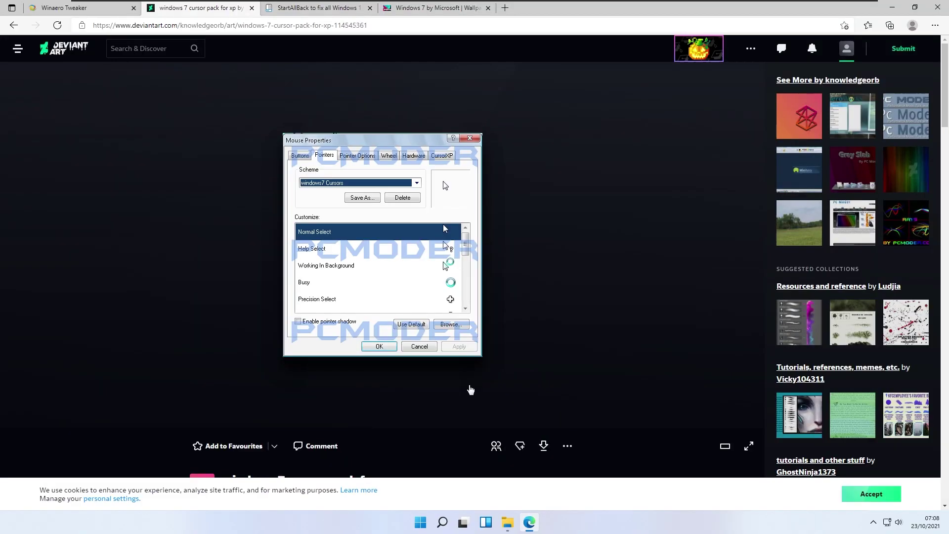
pyautogui.click(317, 10)
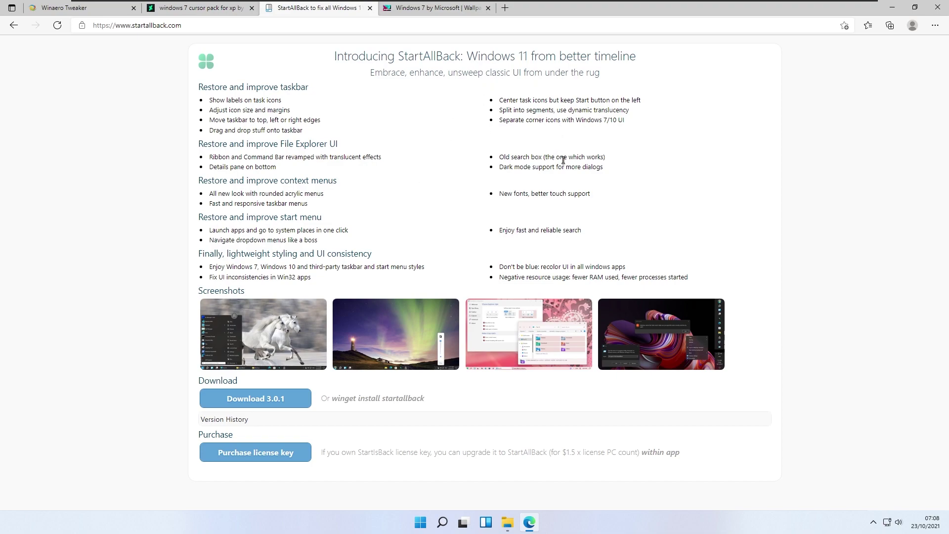
pyautogui.click(276, 402)
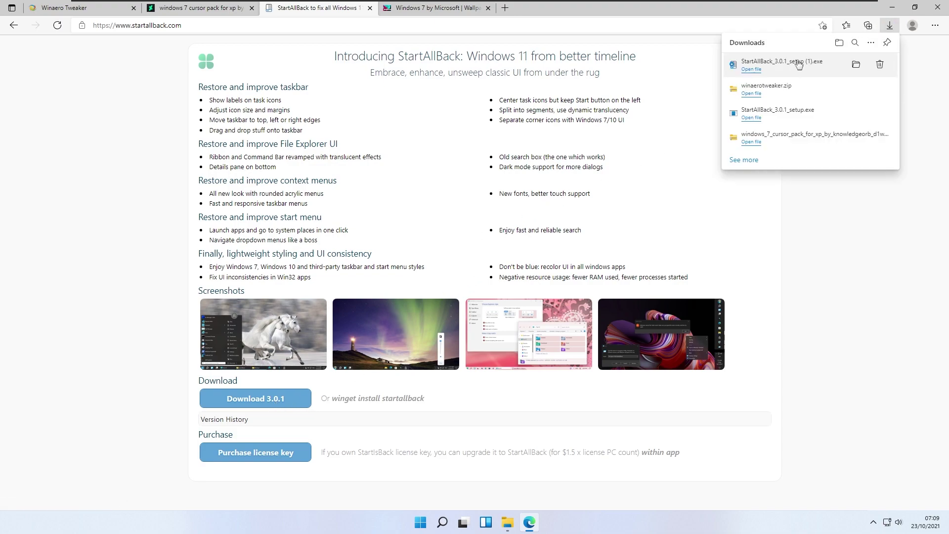
pyautogui.click(796, 72)
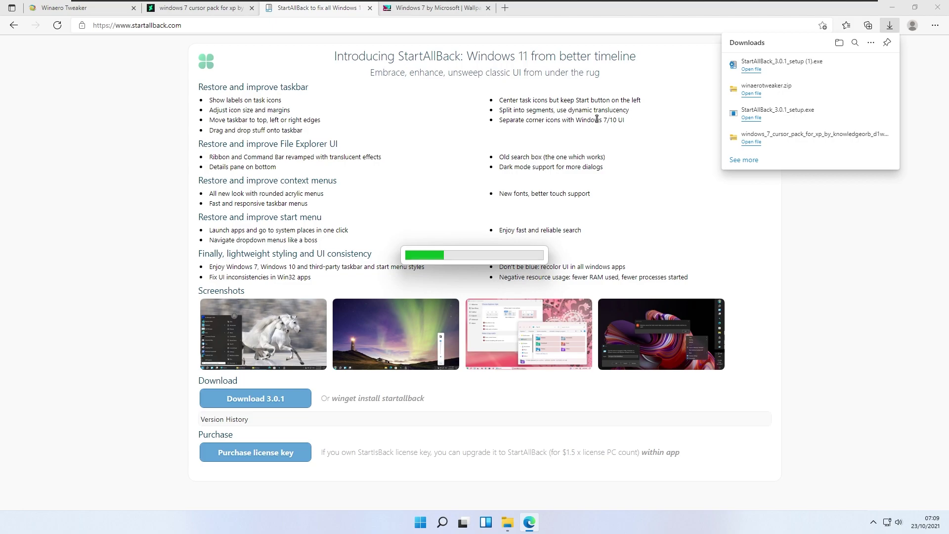
pyautogui.click(889, 11)
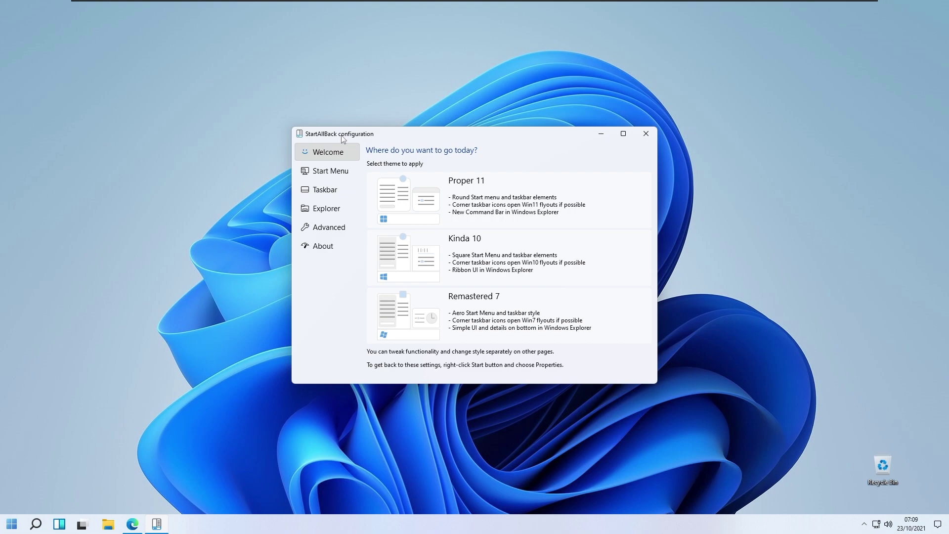
# Choose the Remastered 7 theme card on the StartAllBack Welcome page
pyautogui.click(488, 301)
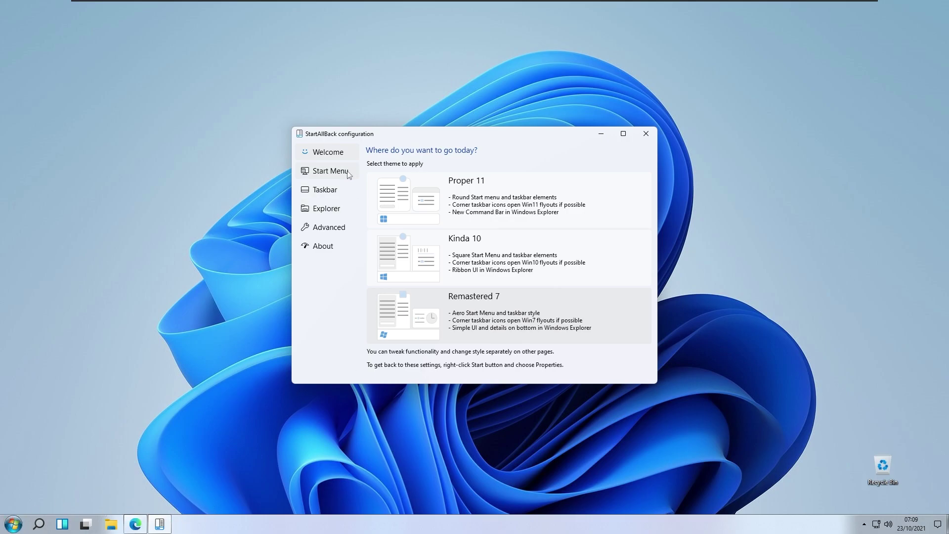
# On the Taskbar page, keep the Windows 7 orb Start button and set Combine taskbar buttons to Never
pyautogui.click(336, 171)
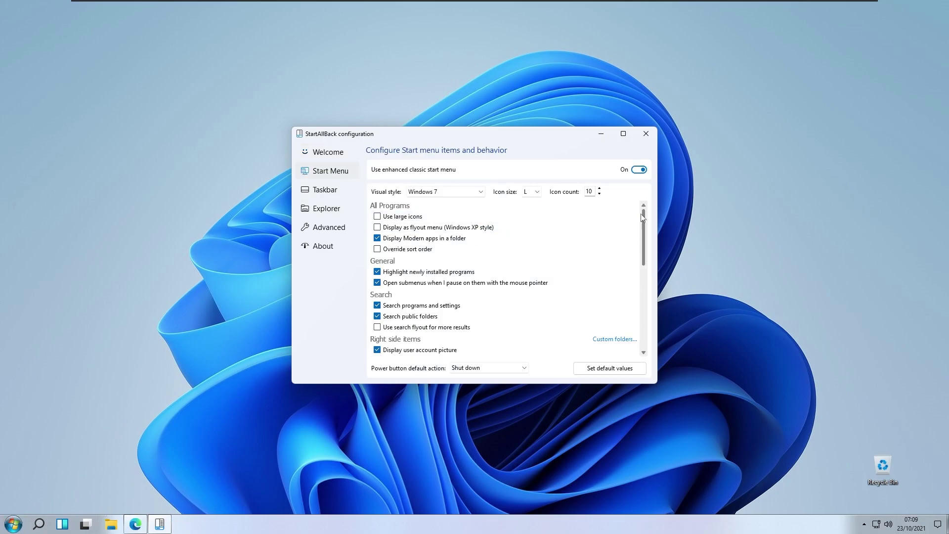
pyautogui.moveTo(644, 219)
pyautogui.mouseDown()
pyautogui.moveTo(647, 341)
pyautogui.moveTo(651, 205)
pyautogui.mouseUp()
pyautogui.click(347, 193)
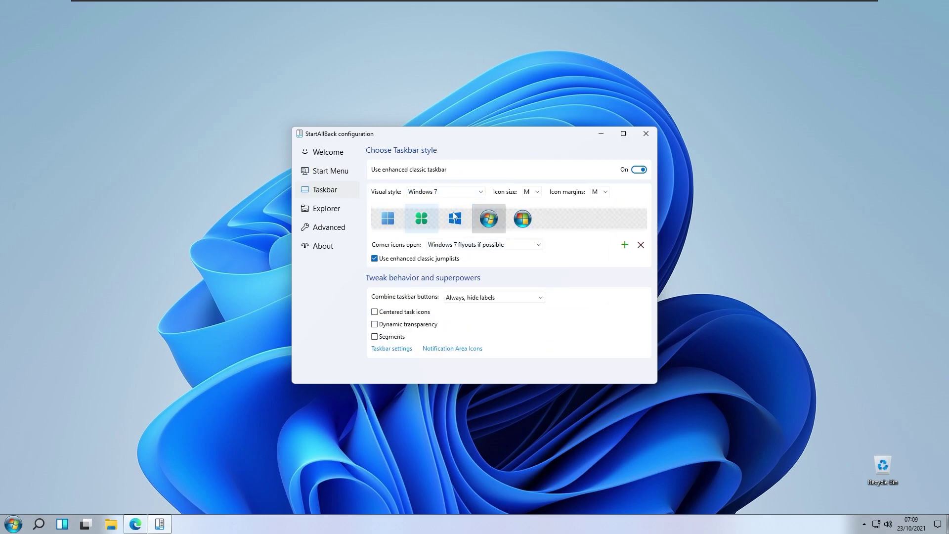
pyautogui.click(388, 218)
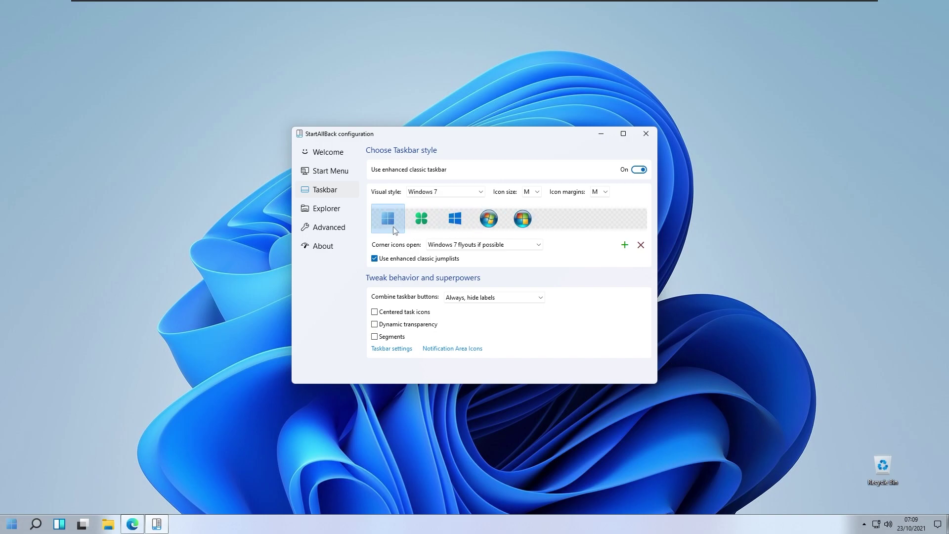
pyautogui.press('super')
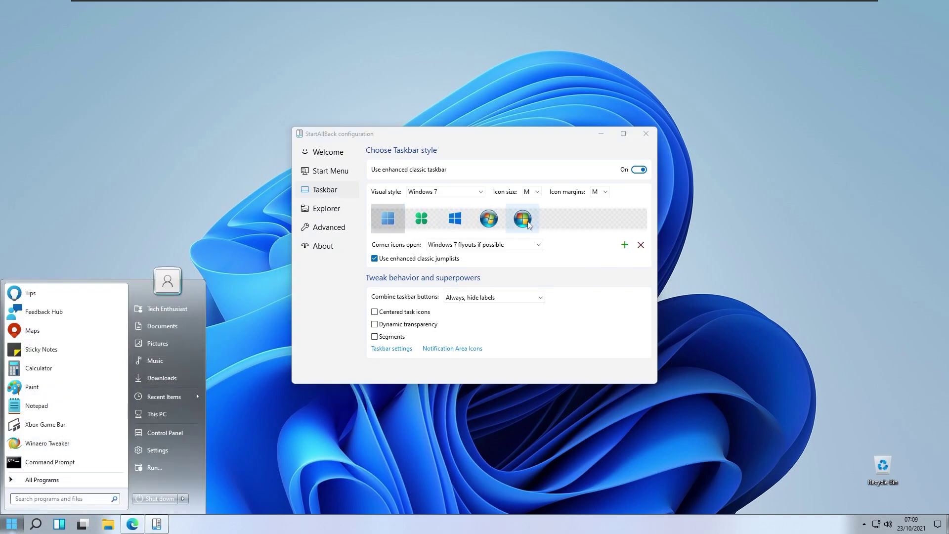
pyautogui.click(489, 219)
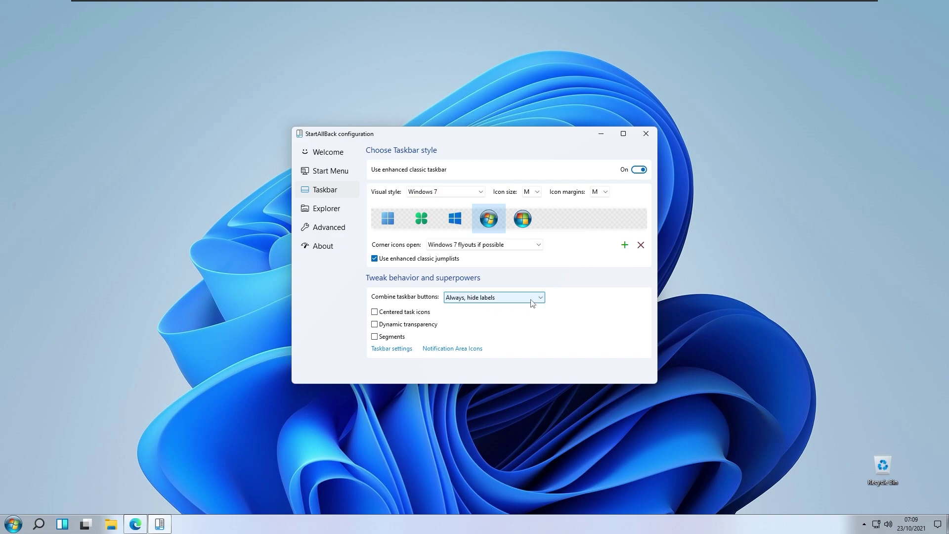
pyautogui.click(496, 299)
pyautogui.click(459, 323)
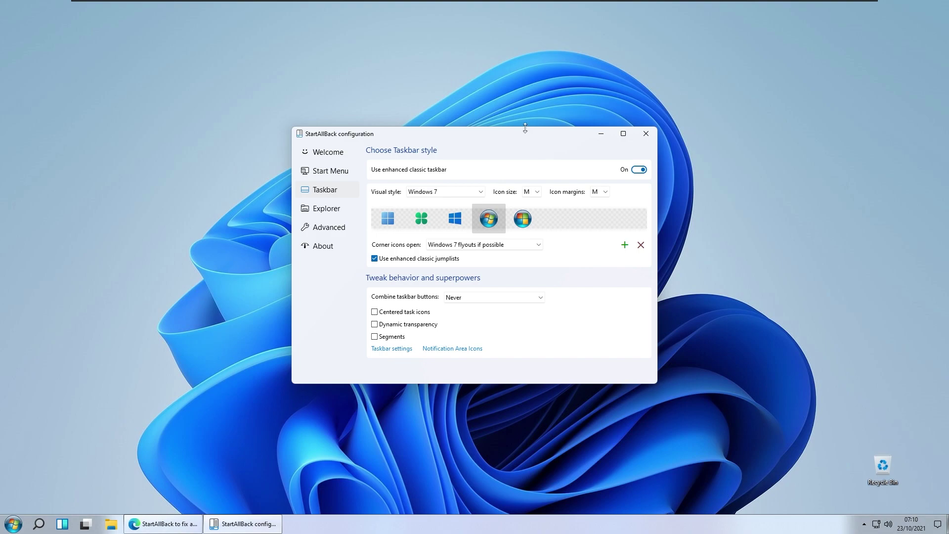
# Review the Explorer and Advanced pages, reselect Remastered 7, then close StartAllBack configuration
pyautogui.click(346, 208)
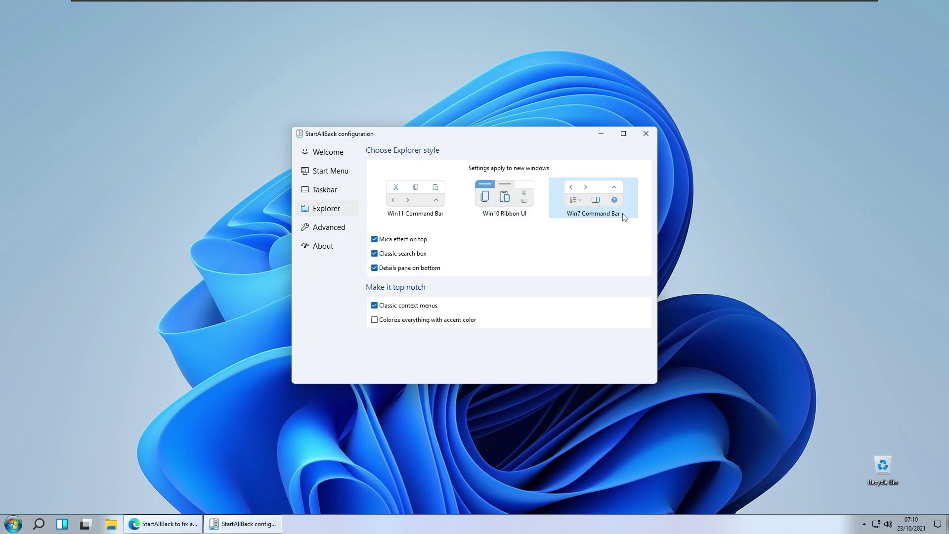
pyautogui.click(342, 228)
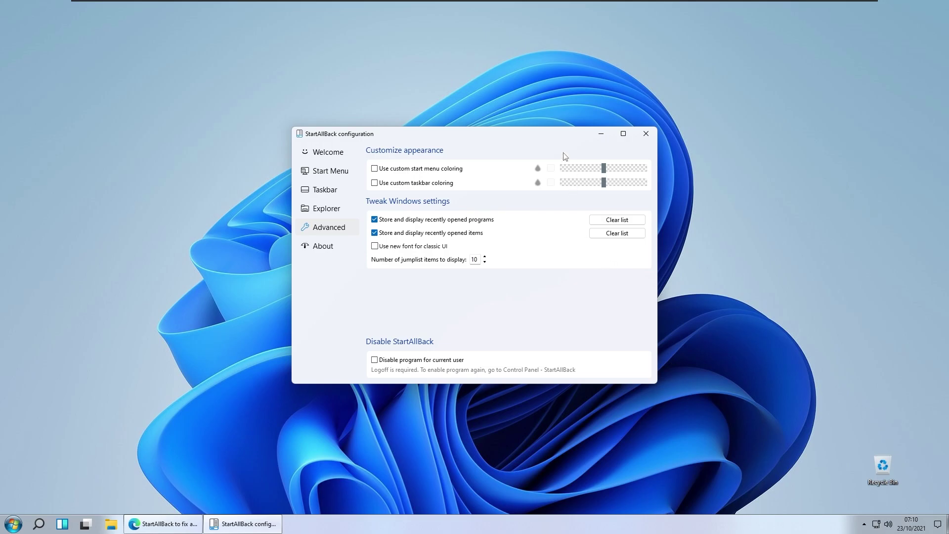
pyautogui.click(344, 247)
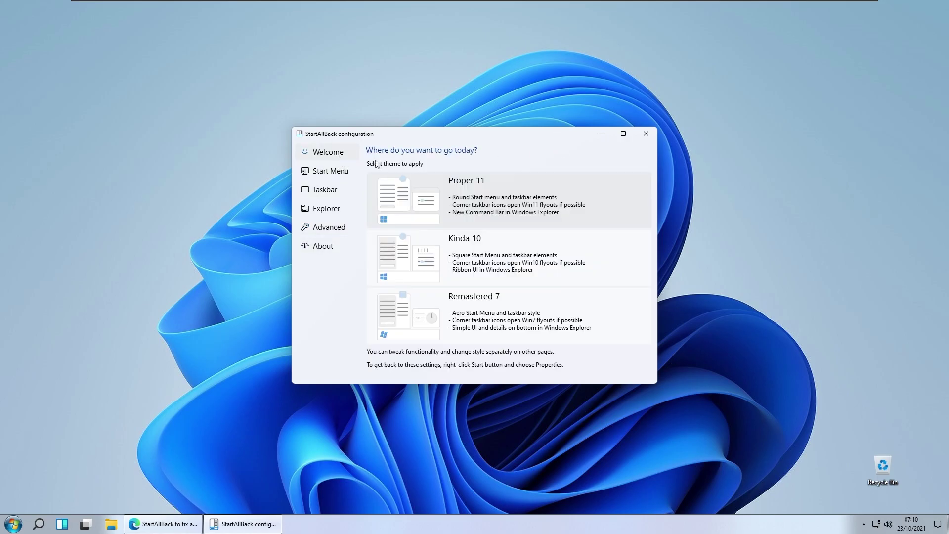
pyautogui.click(545, 293)
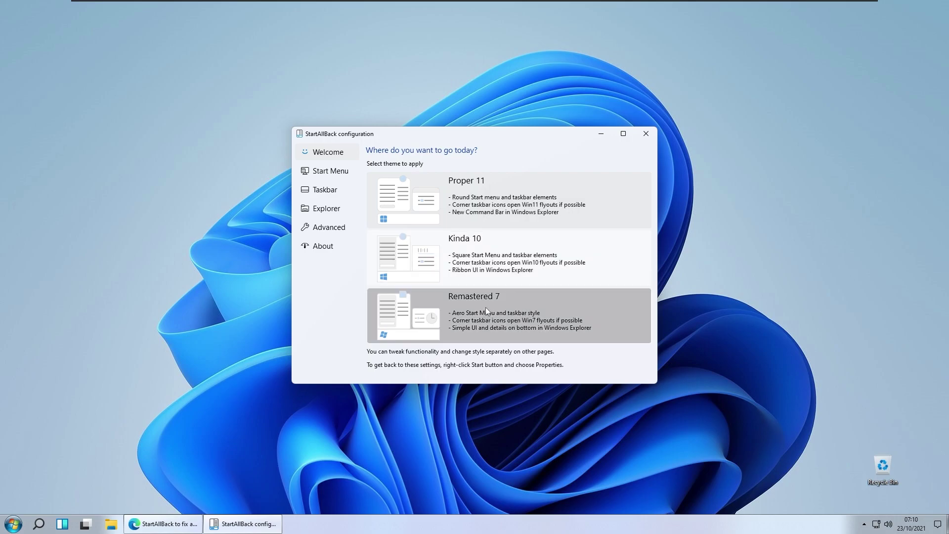
pyautogui.click(348, 191)
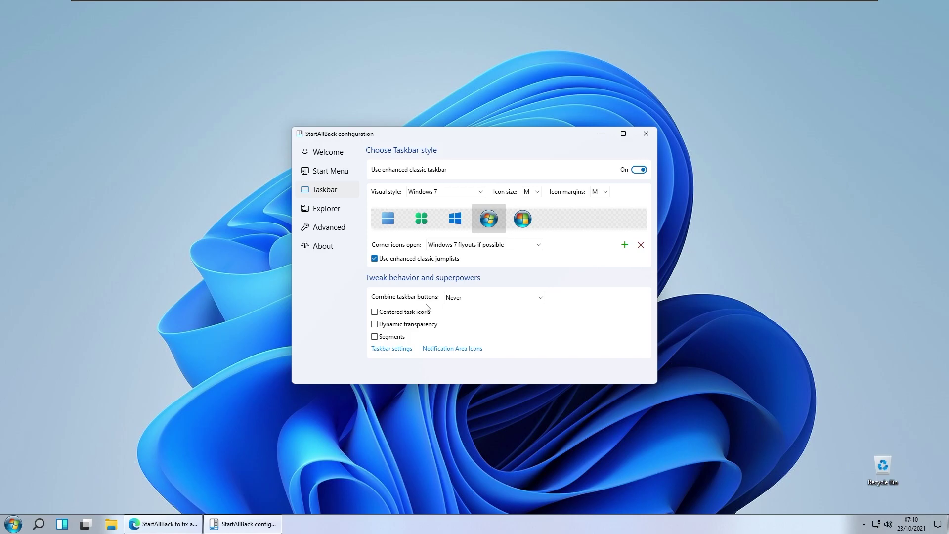
pyautogui.click(645, 134)
# Preview the new Windows 7 Start menu, then unlock the taskbar and lock it again
pyautogui.click(14, 525)
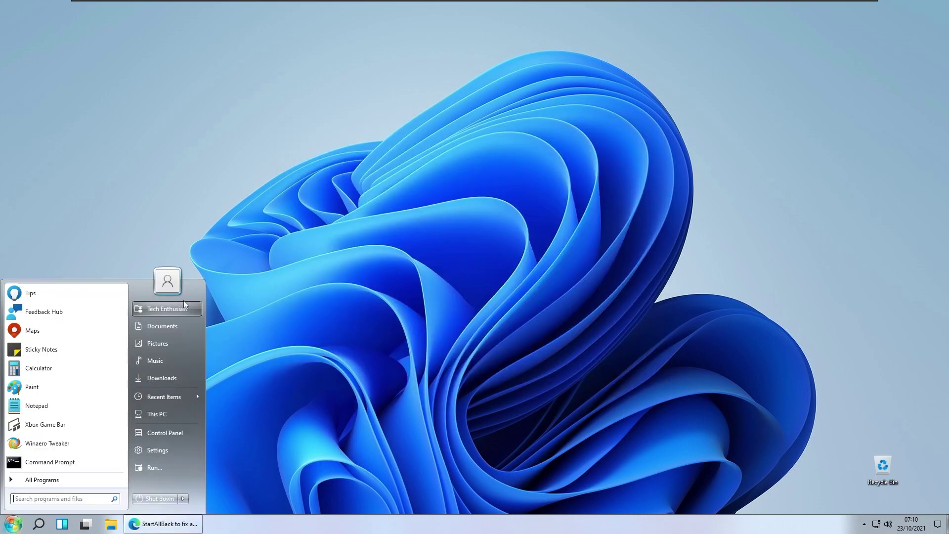
pyautogui.click(235, 437)
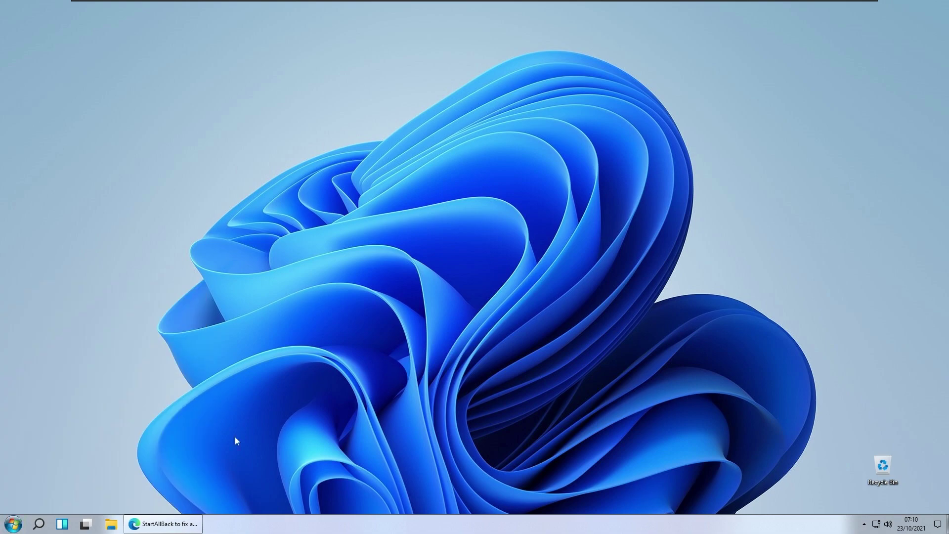
pyautogui.rightClick(283, 526)
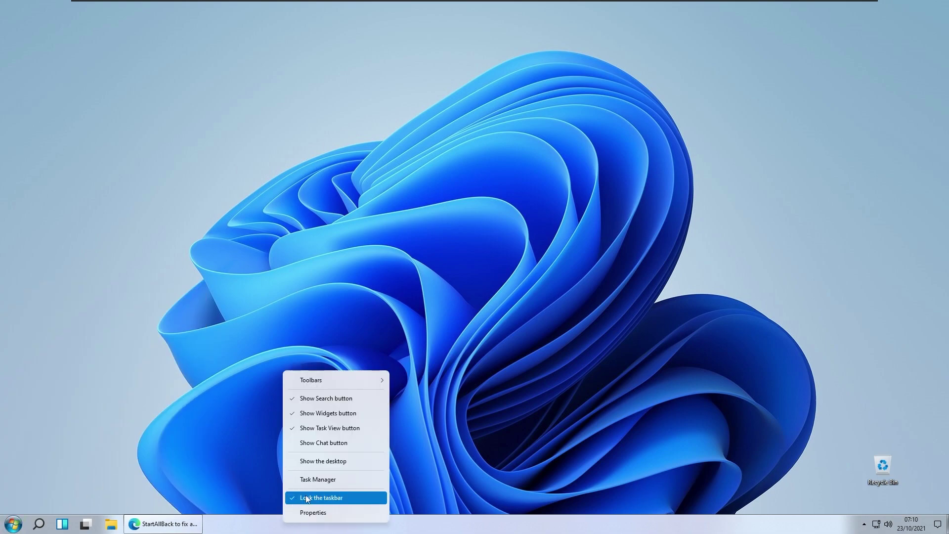
pyautogui.click(345, 500)
pyautogui.moveTo(252, 407); pyautogui.dragTo(593, 514)
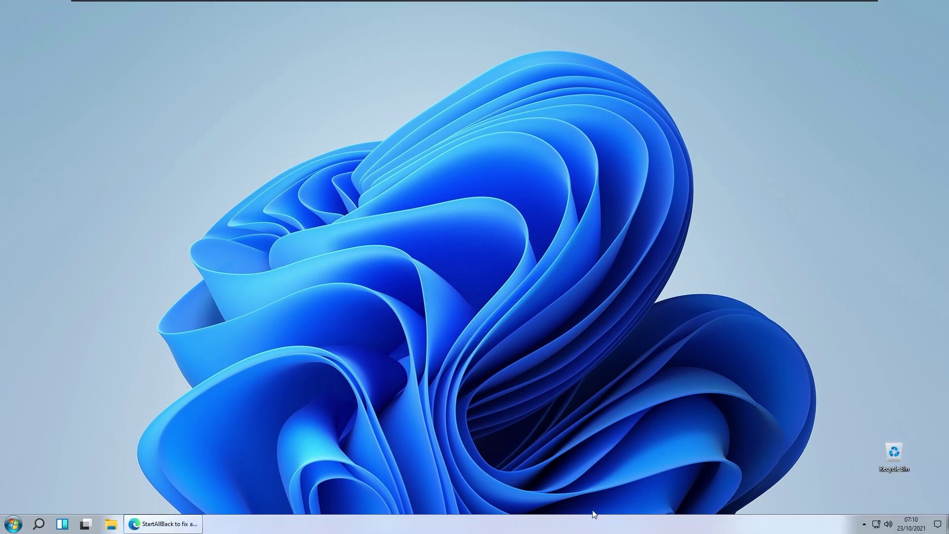
pyautogui.rightClick(377, 531)
pyautogui.click(422, 509)
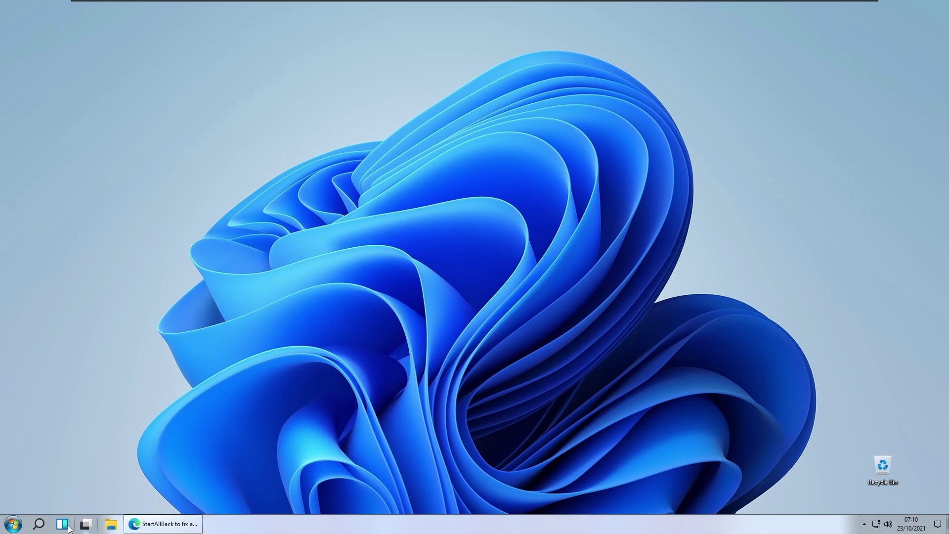
# Hide the Search, Widgets and Task View buttons from the taskbar
pyautogui.rightClick(316, 518)
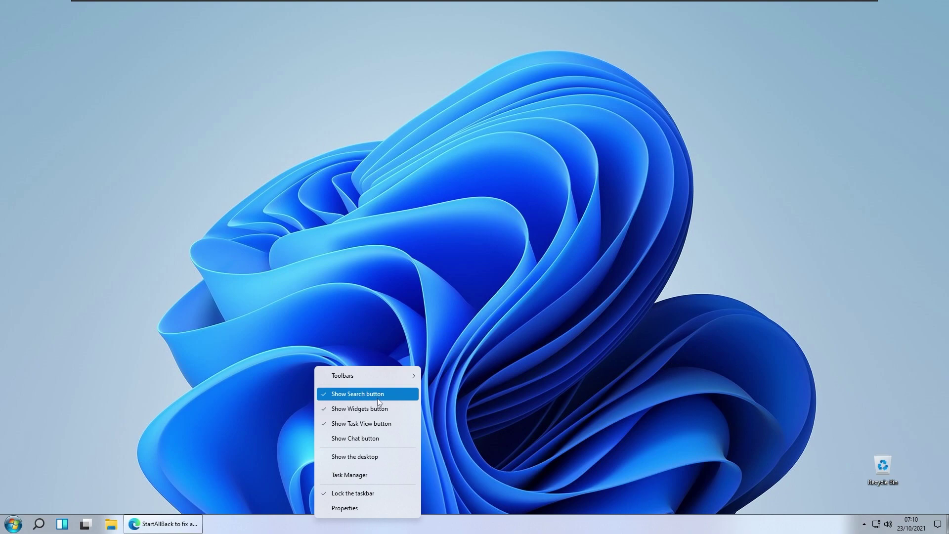
pyautogui.click(377, 401)
pyautogui.rightClick(352, 524)
pyautogui.click(381, 418)
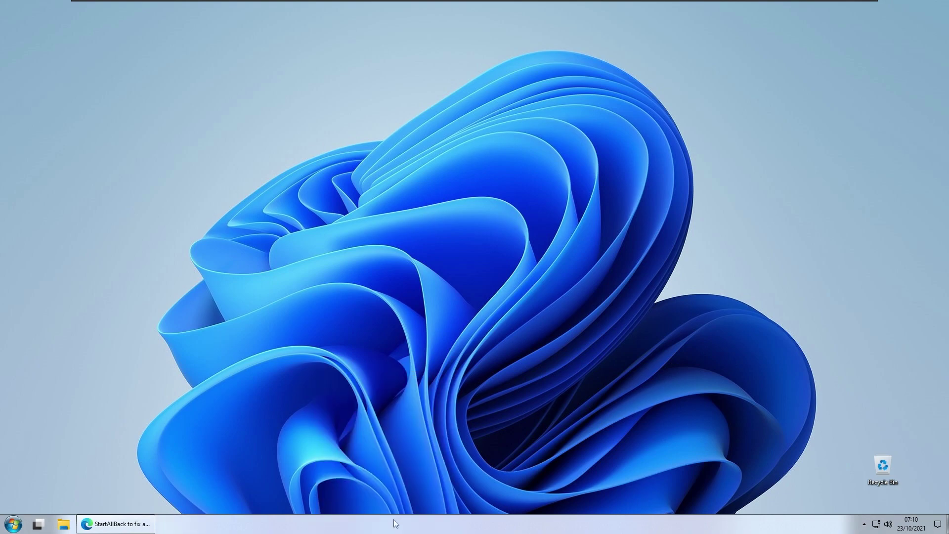
pyautogui.rightClick(395, 523)
pyautogui.click(429, 433)
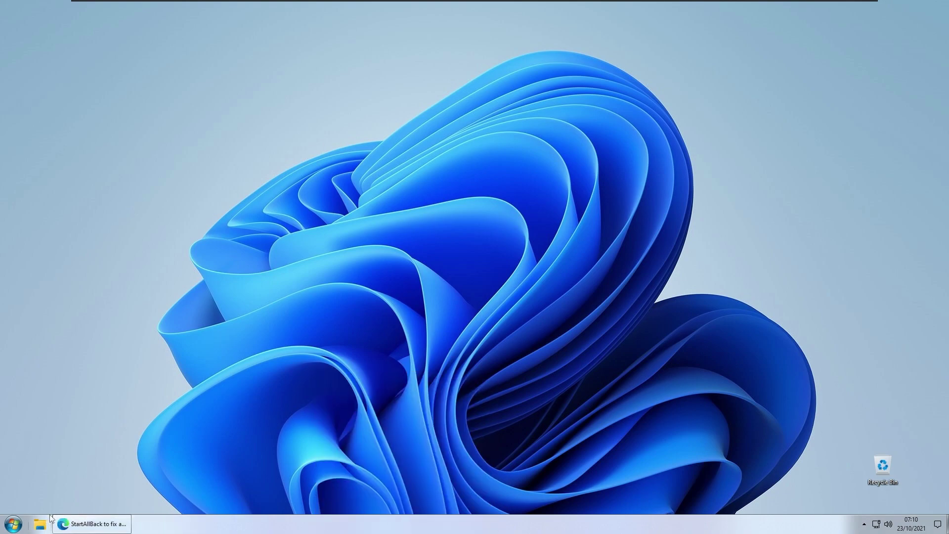
# Check File Explorer's new Windows 7 look, minimize it, and scroll the WallpaperHub Windows 7 page in Edge
pyautogui.click(48, 521)
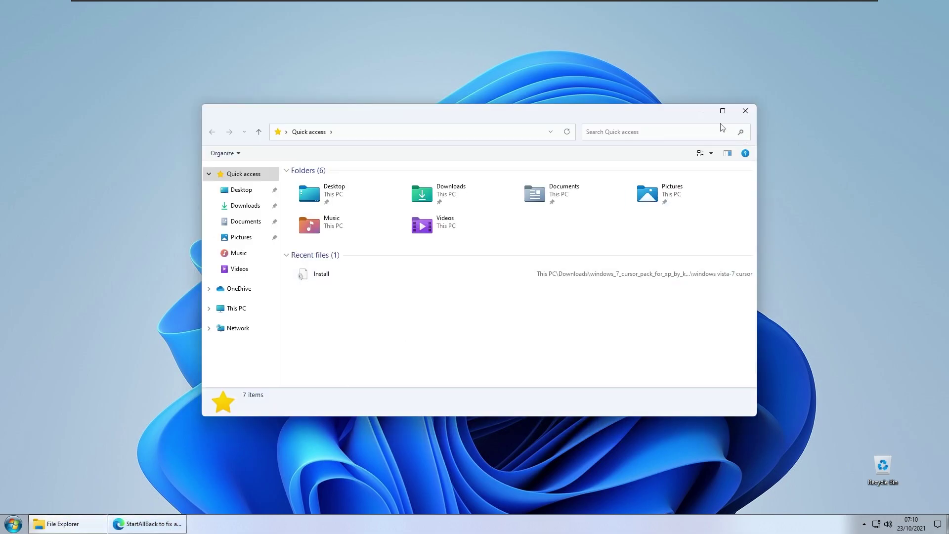
pyautogui.click(700, 111)
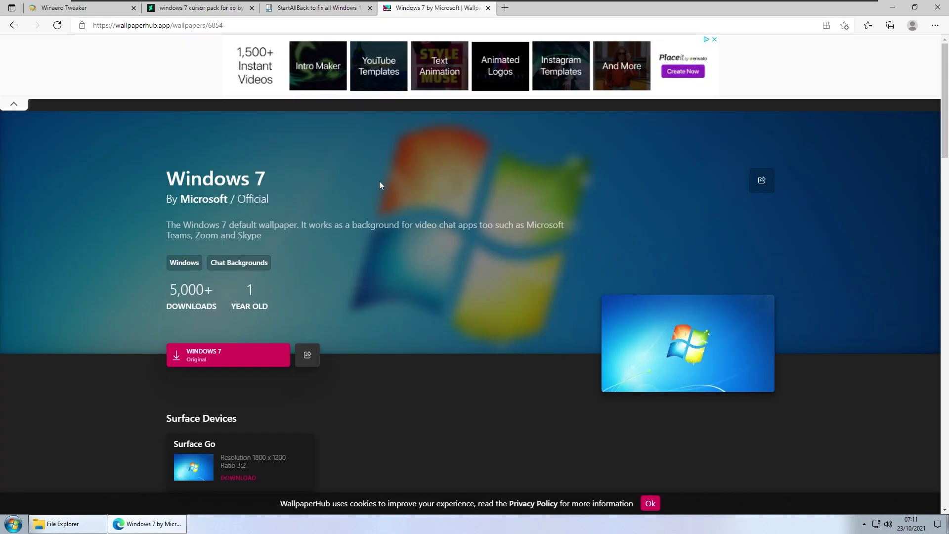
pyautogui.scroll(-3, 365, 197)
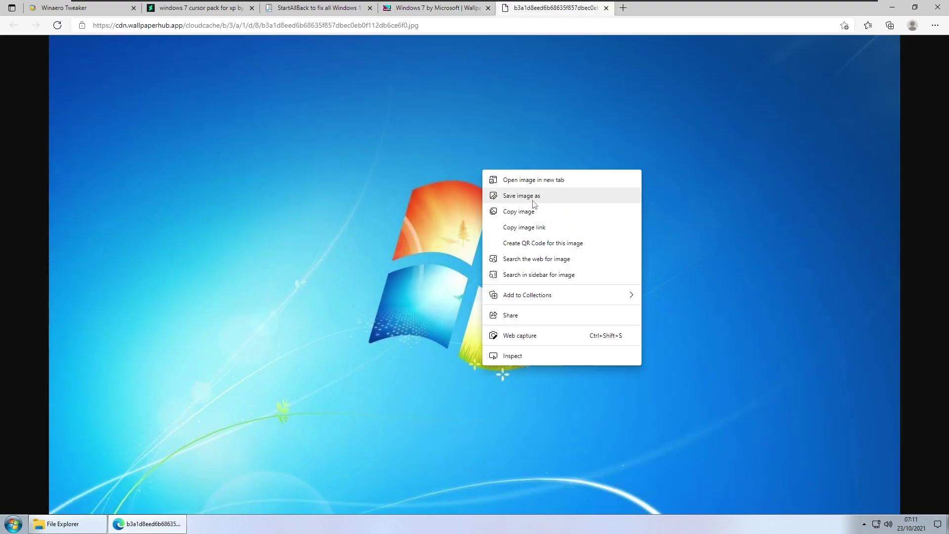
# Save the Windows 7 wallpaper image to Downloads and open the Downloads folder in File Explorer
pyautogui.click(529, 207)
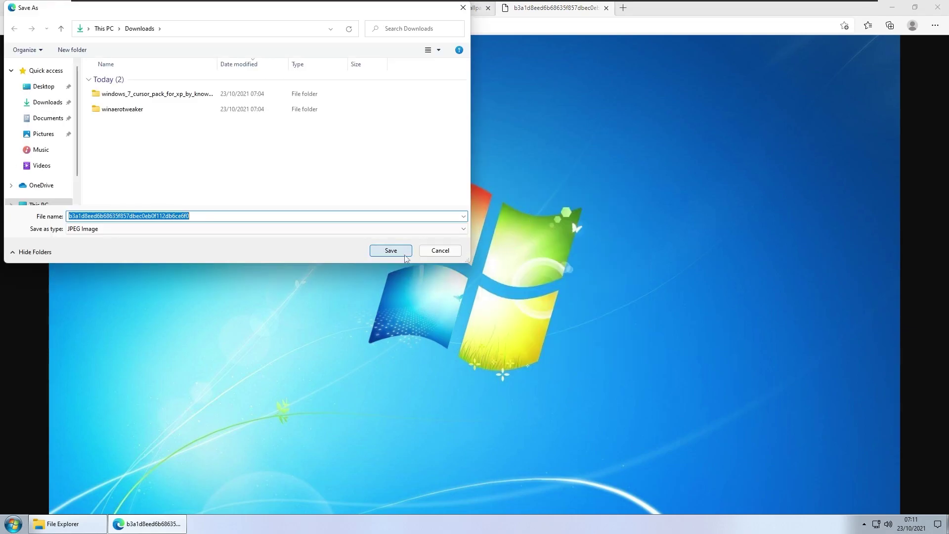
pyautogui.press('Return')
pyautogui.click(97, 519)
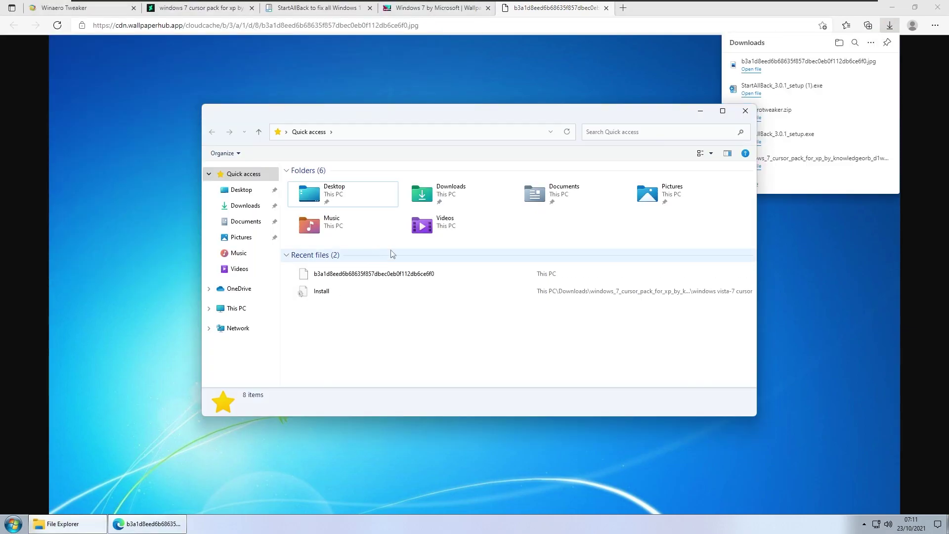
pyautogui.doubleClick(434, 197)
# Set the downloaded wallpaper JPG as the desktop background, then minimize Explorer and close Edge
pyautogui.click(409, 200)
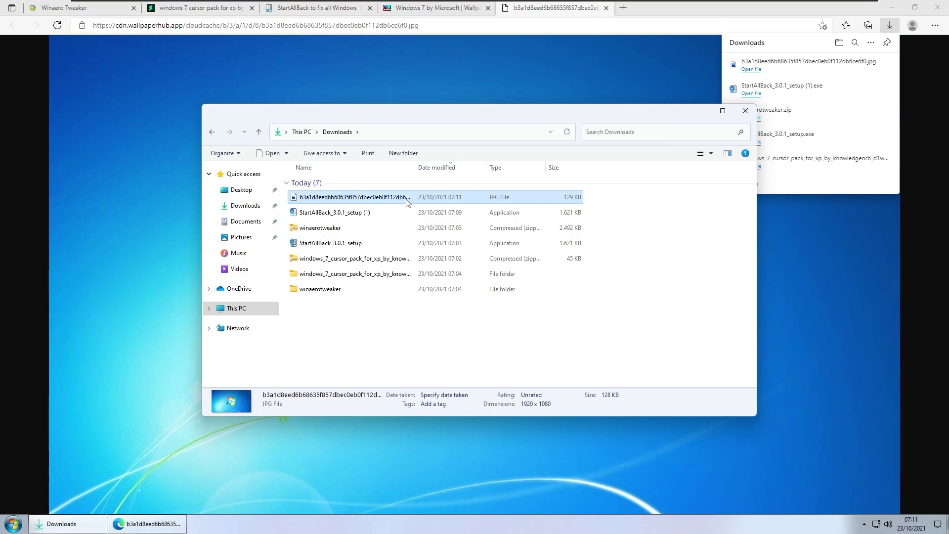
pyautogui.rightClick(406, 200)
pyautogui.click(455, 245)
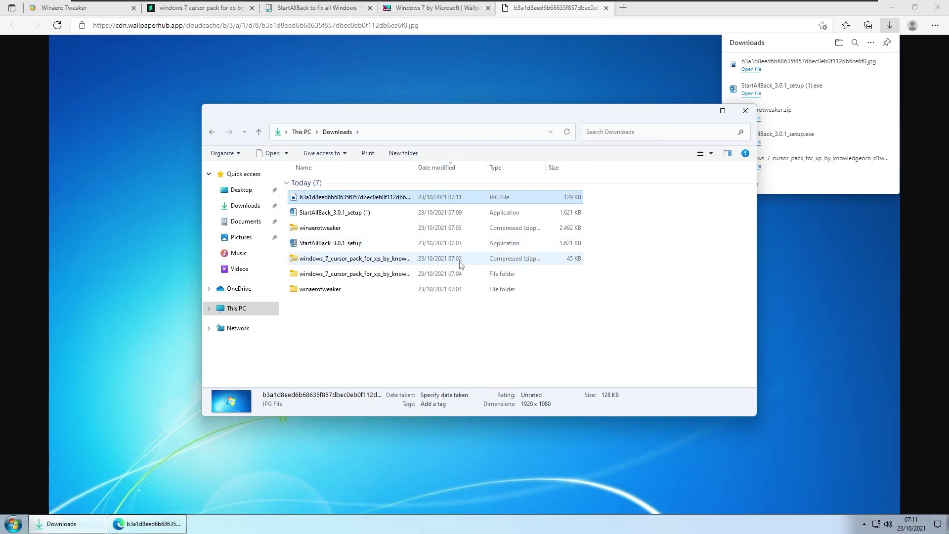
pyautogui.click(700, 110)
pyautogui.hotkey('alt', 'F4')
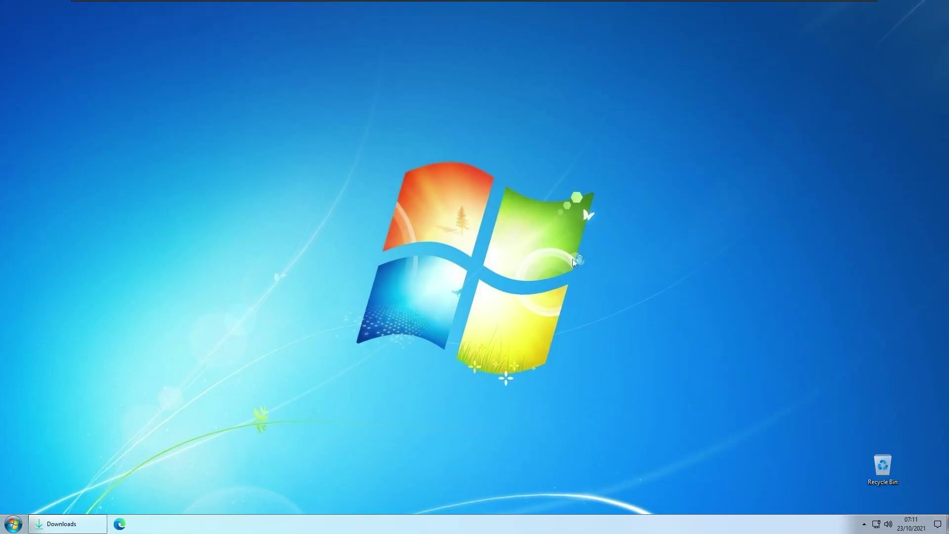